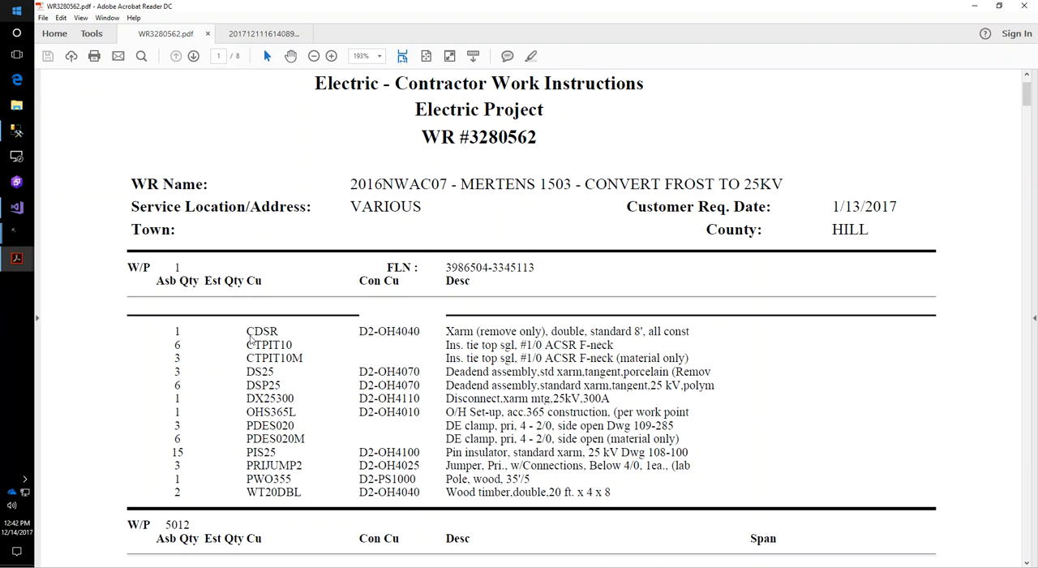
# Check that the CTPIT10 and CTPIT10M unit lines under work point 1 in the PDF can be selected as text
pyautogui.moveTo(247, 331); pyautogui.dragTo(301, 361)
pyautogui.click(244, 346)
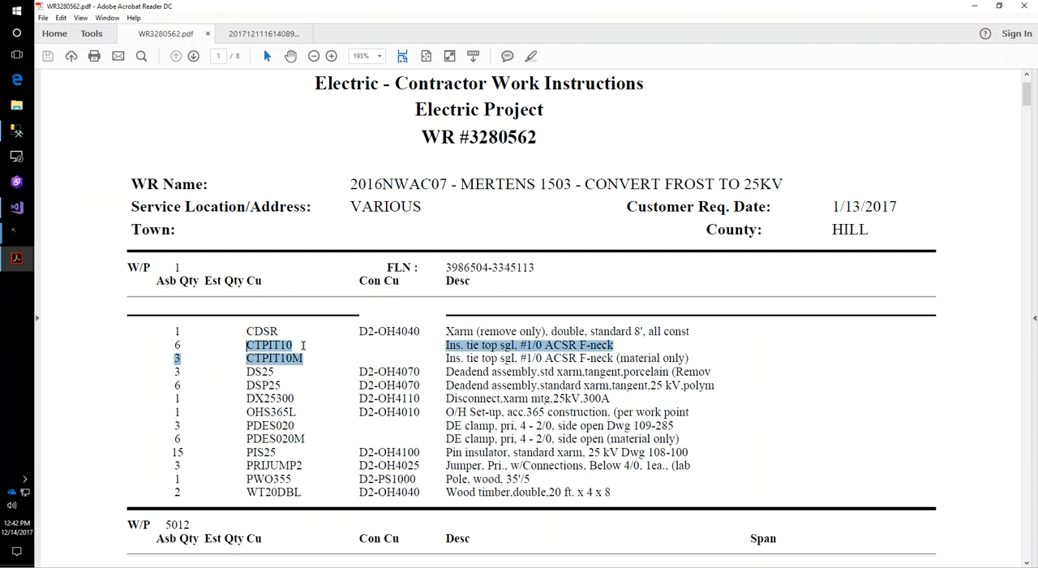
pyautogui.click(541, 357)
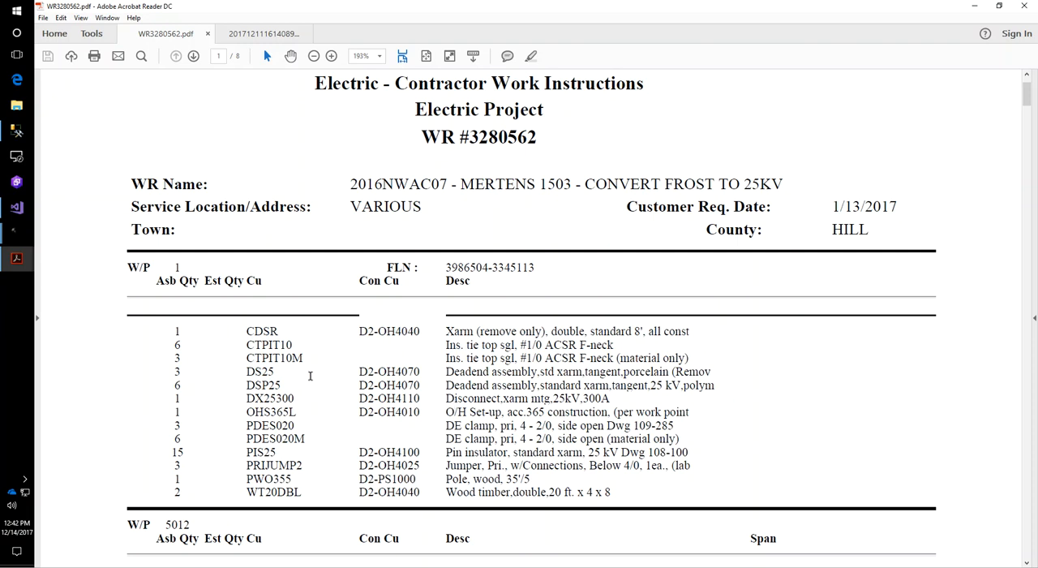
# Switch to the UnitsPro window with the empty job design, start a design import and attach WR3280562.pdf as its source file
pyautogui.click(17, 235)
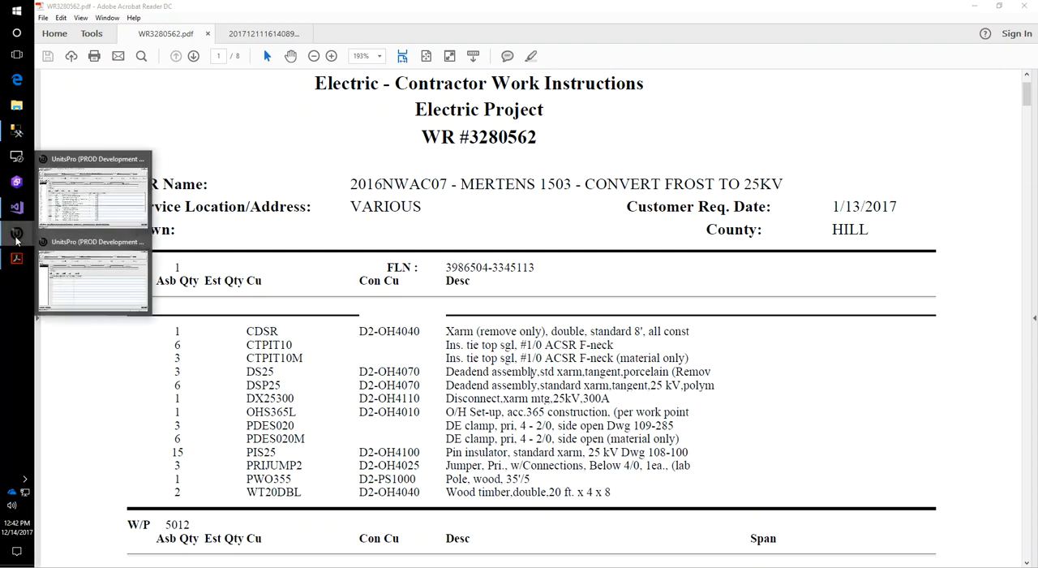
pyautogui.click(124, 296)
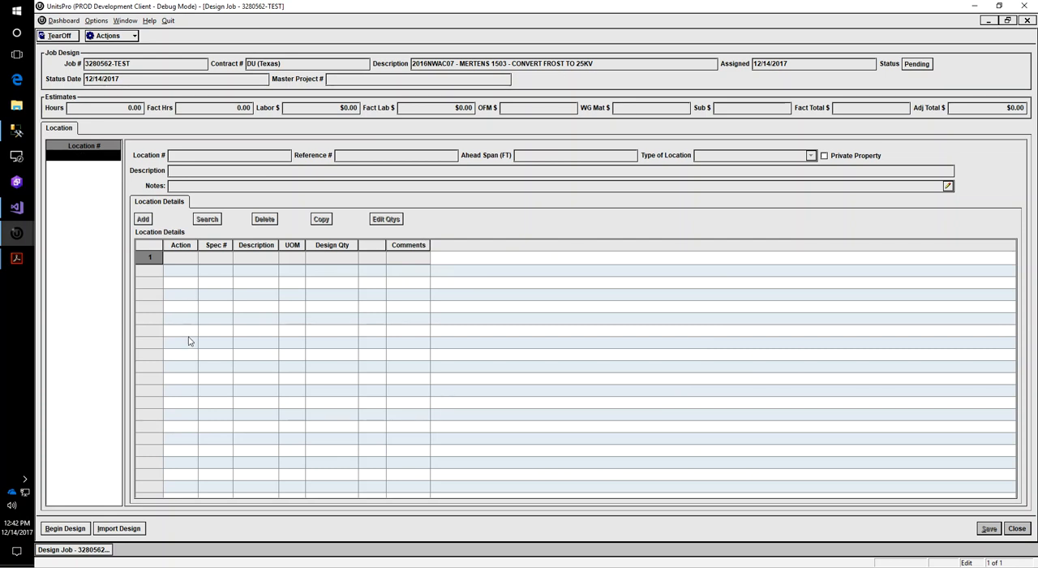
pyautogui.click(121, 529)
pyautogui.click(108, 139)
pyautogui.click(114, 138)
pyautogui.click(136, 152)
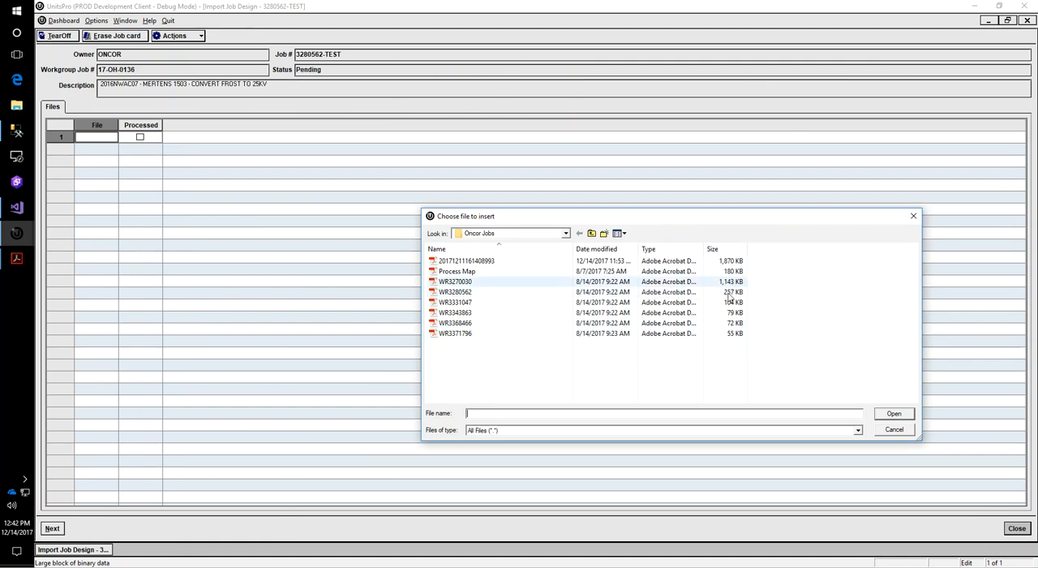
pyautogui.click(731, 292)
pyautogui.click(893, 415)
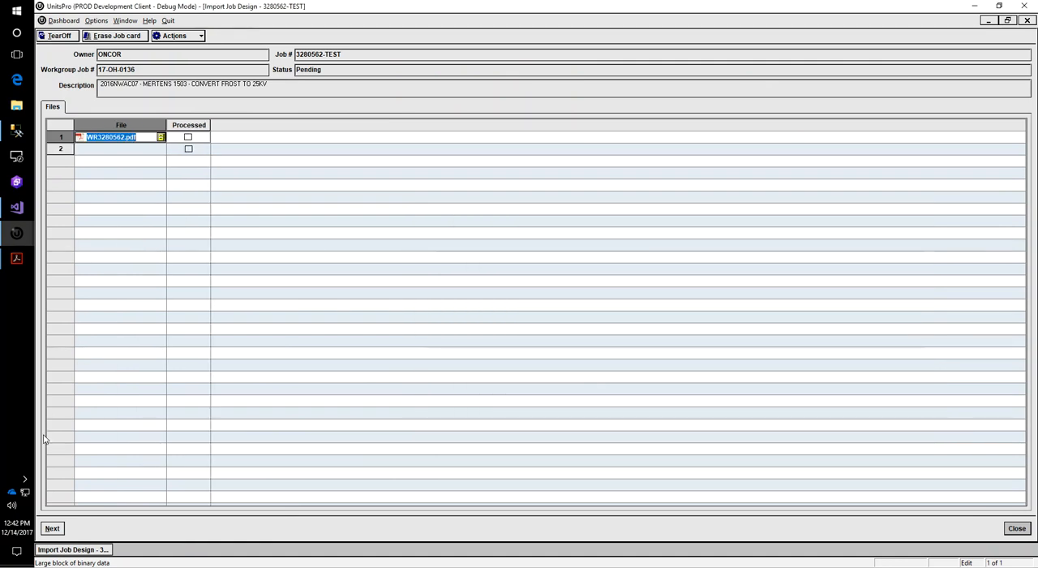
# Advance the import to the locations read from the file and review their include flags, points, spans and types
pyautogui.click(57, 530)
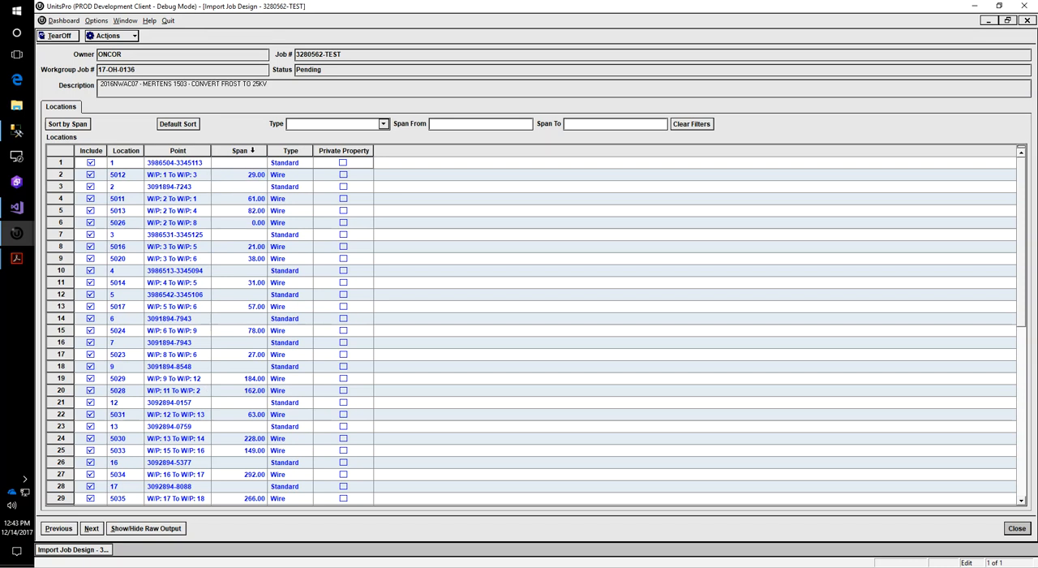
pyautogui.doubleClick(239, 222)
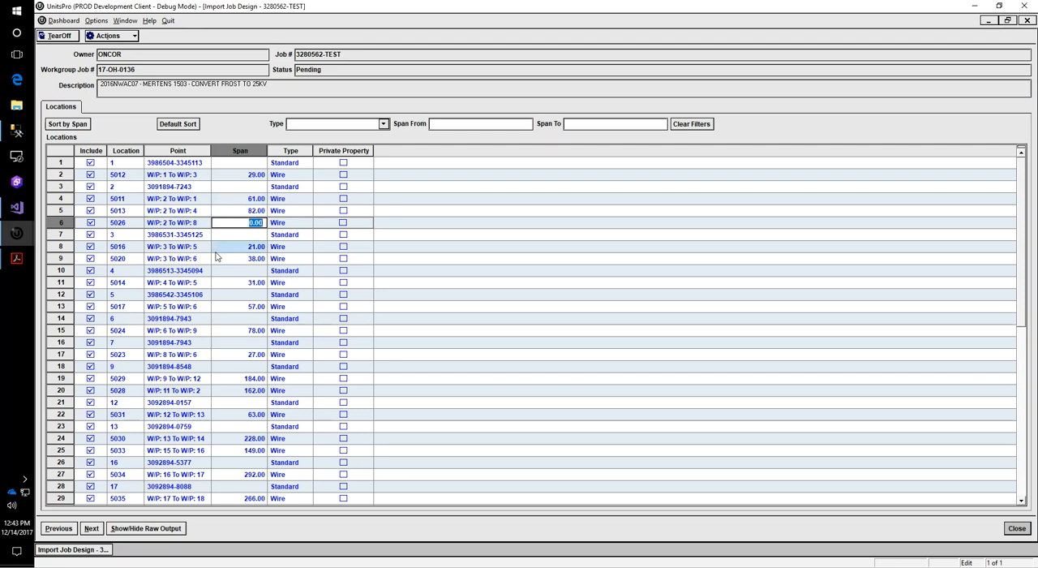
pyautogui.scroll(-5, 217, 257)
pyautogui.scroll(-5, 217, 257)
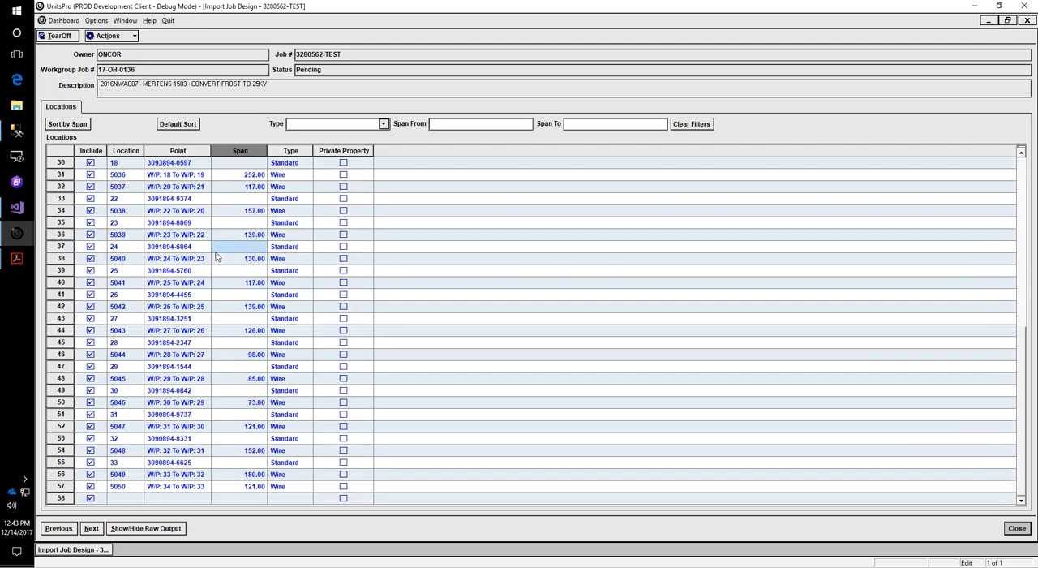
pyautogui.scroll(10, 216, 257)
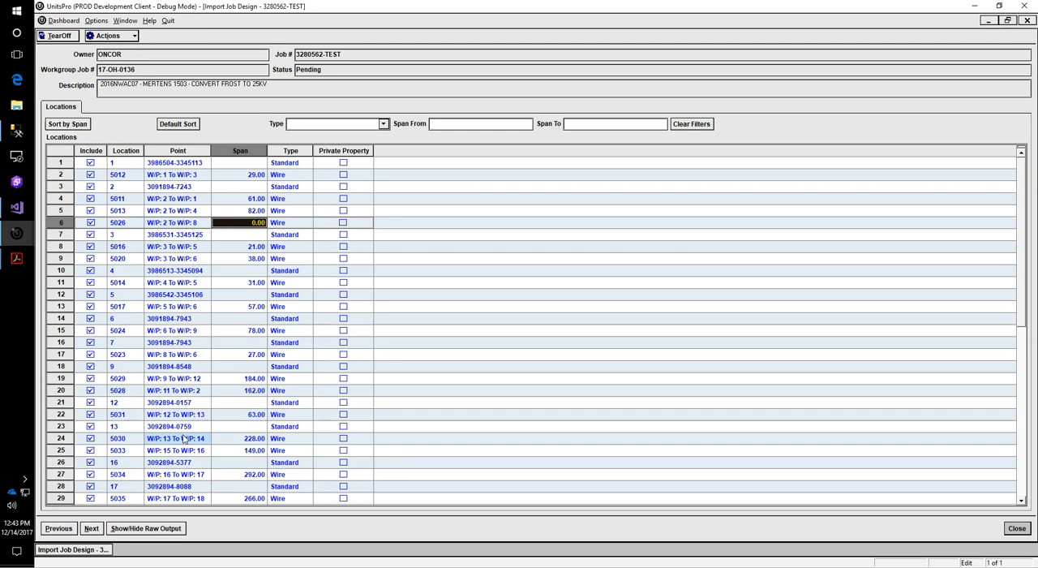
pyautogui.scroll(-10, 180, 434)
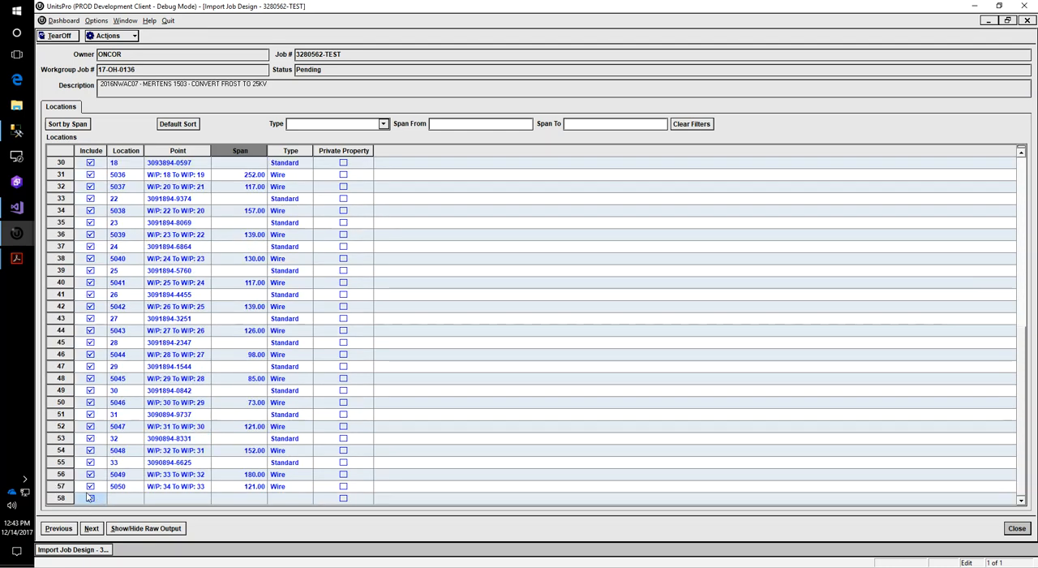
pyautogui.scroll(10, 269, 354)
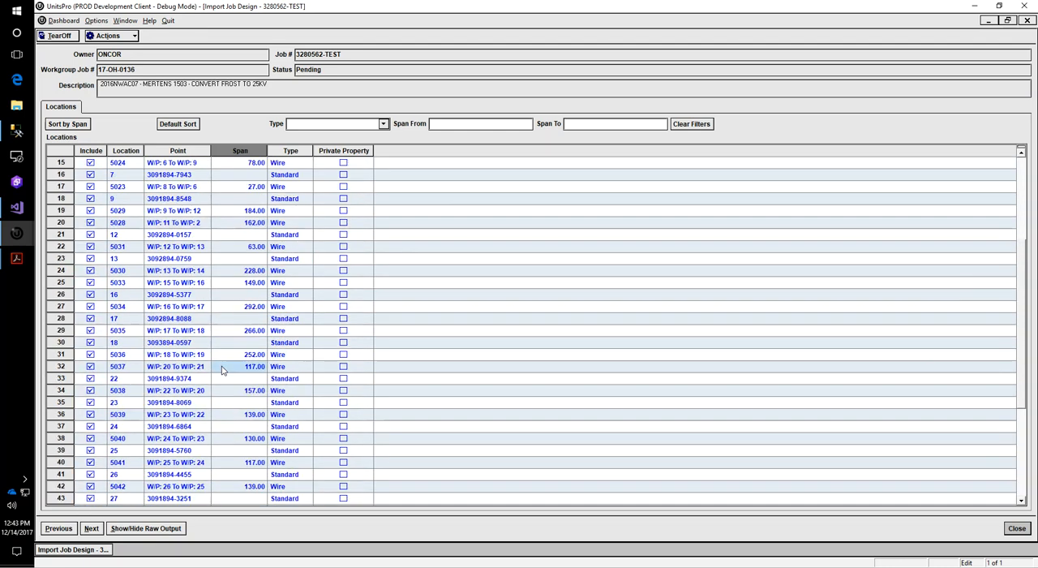
# Continue to the location details, review the file and import quantities, and complete the design import
pyautogui.click(92, 528)
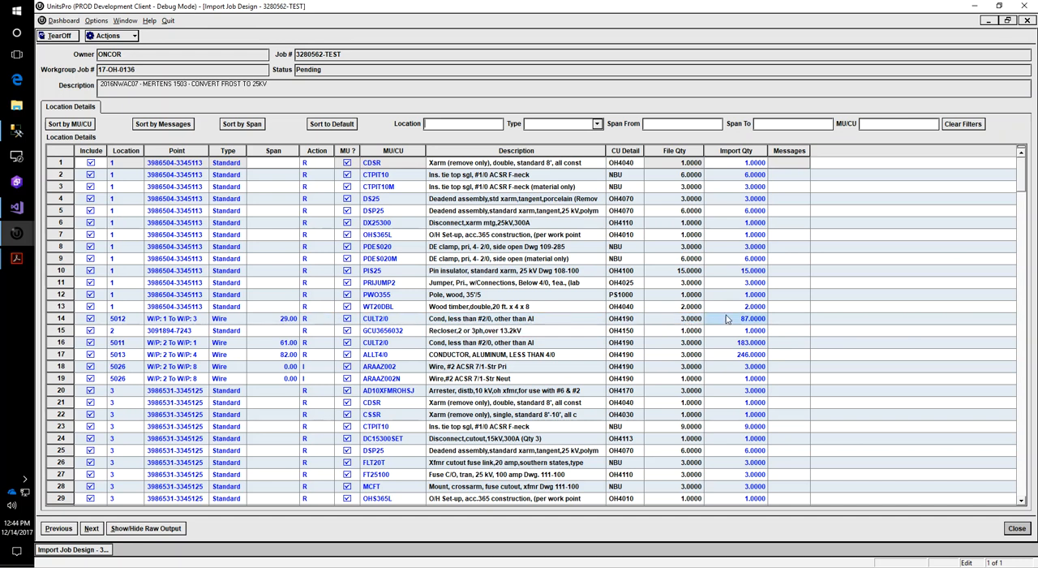
pyautogui.scroll(-6, 707, 345)
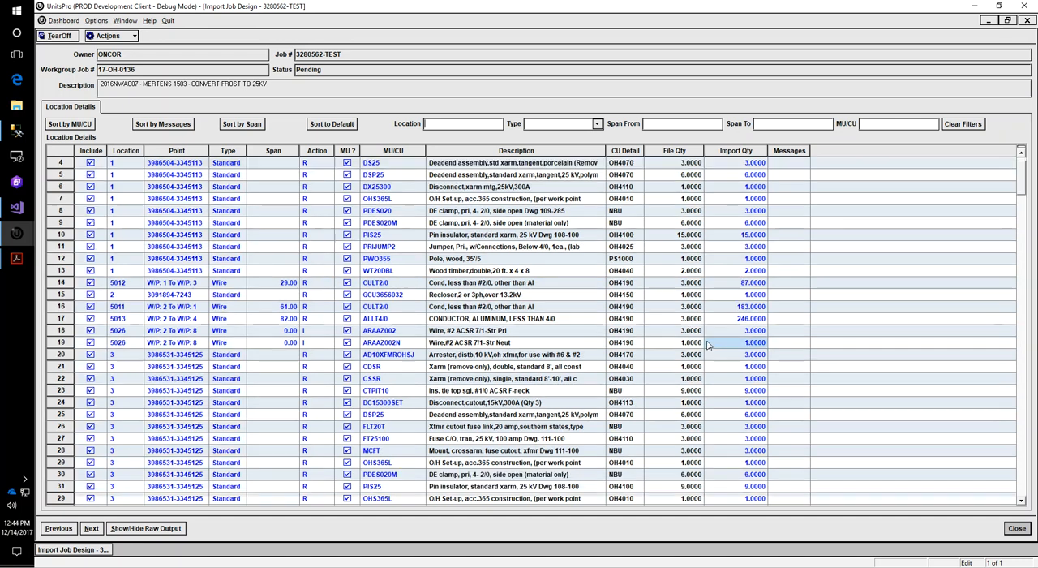
pyautogui.scroll(-6, 707, 345)
pyautogui.scroll(12, 707, 346)
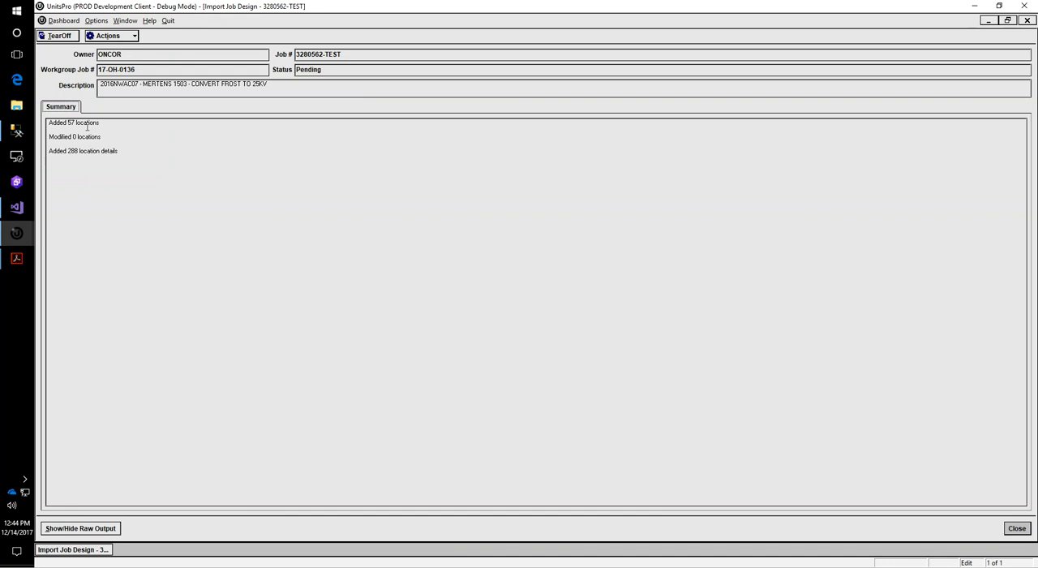
pyautogui.click(1016, 528)
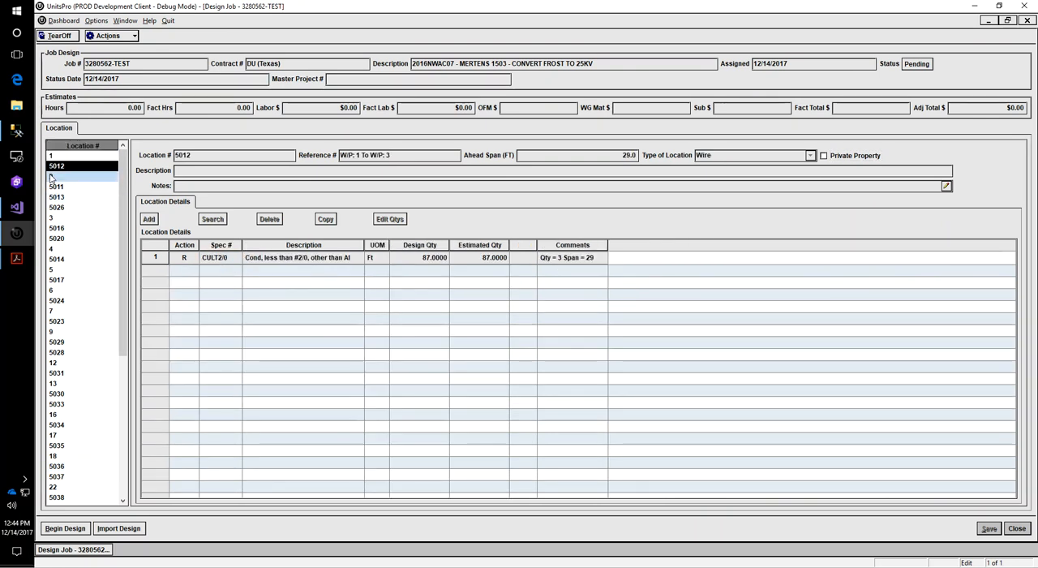
# Examine the imported location details of the job design for locations 2, 3, 9, 13, 16, 17 and 18
pyautogui.click(56, 176)
pyautogui.click(56, 217)
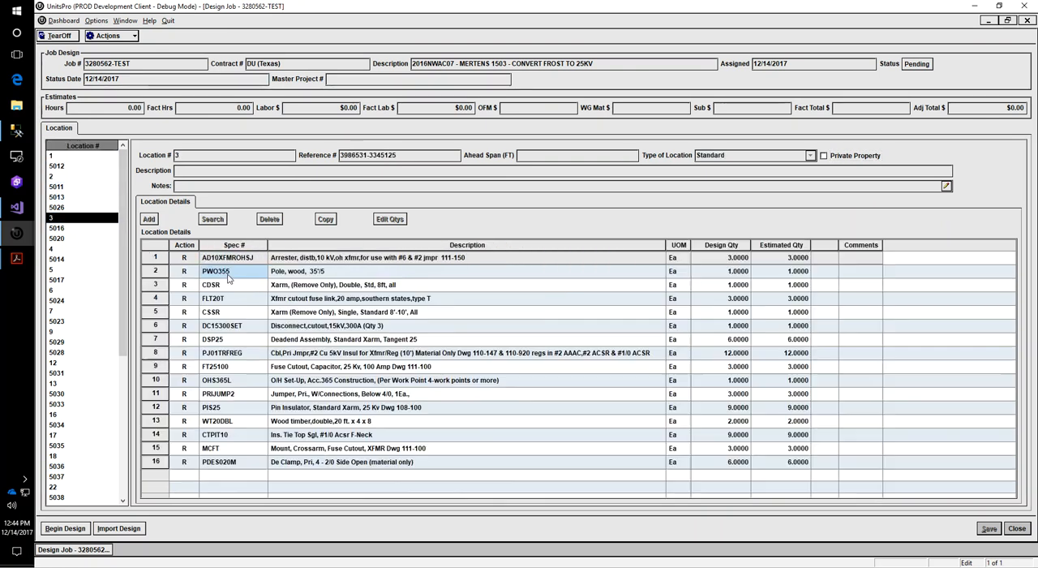
pyautogui.click(91, 333)
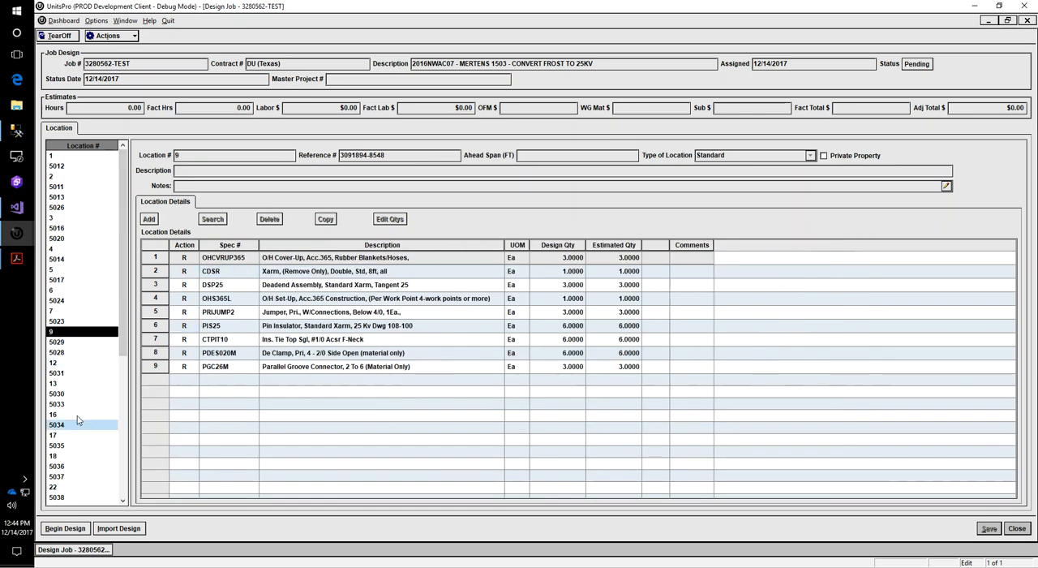
pyautogui.click(60, 386)
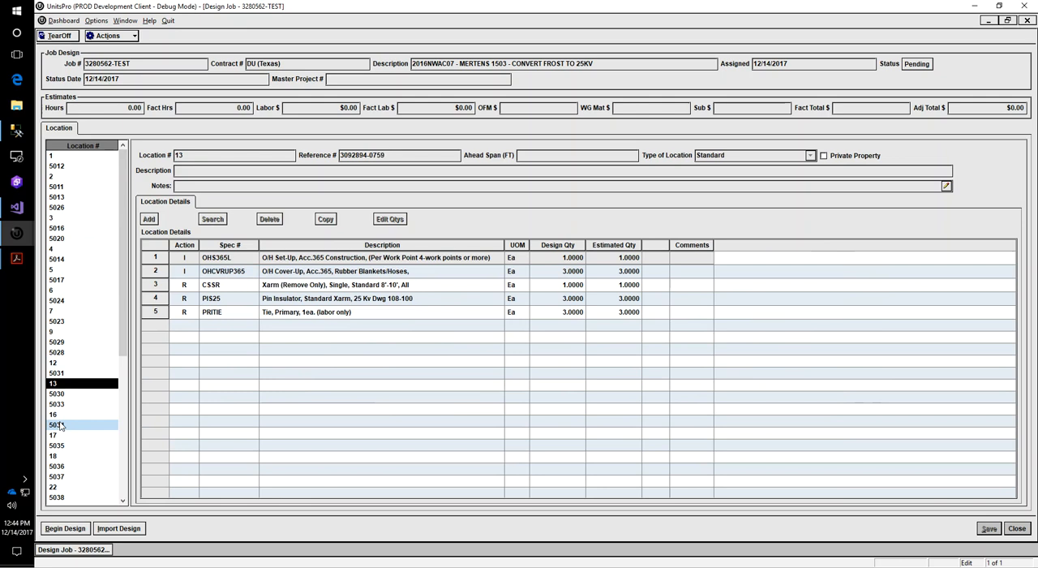
pyautogui.click(55, 415)
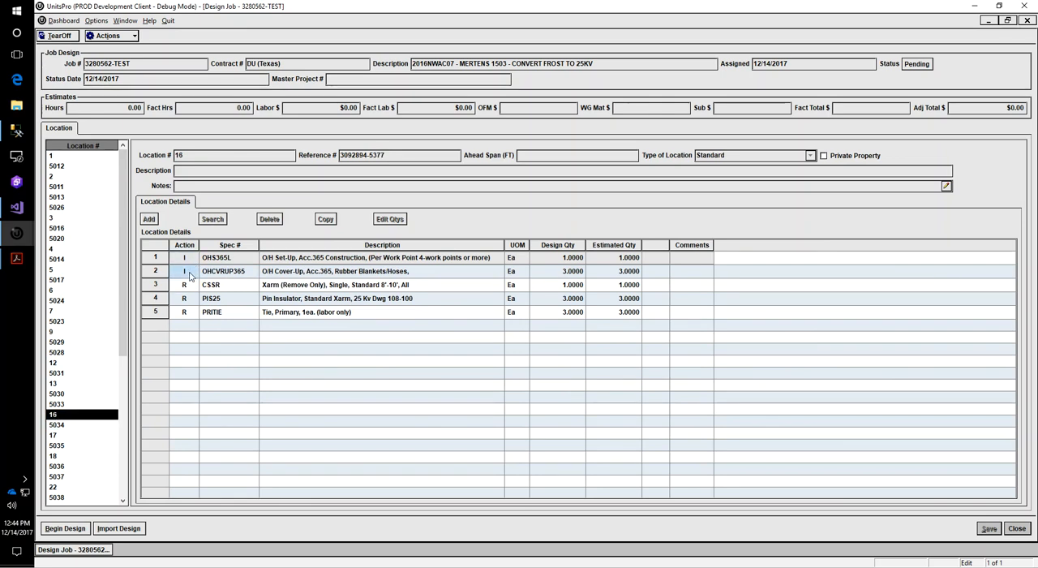
pyautogui.click(60, 438)
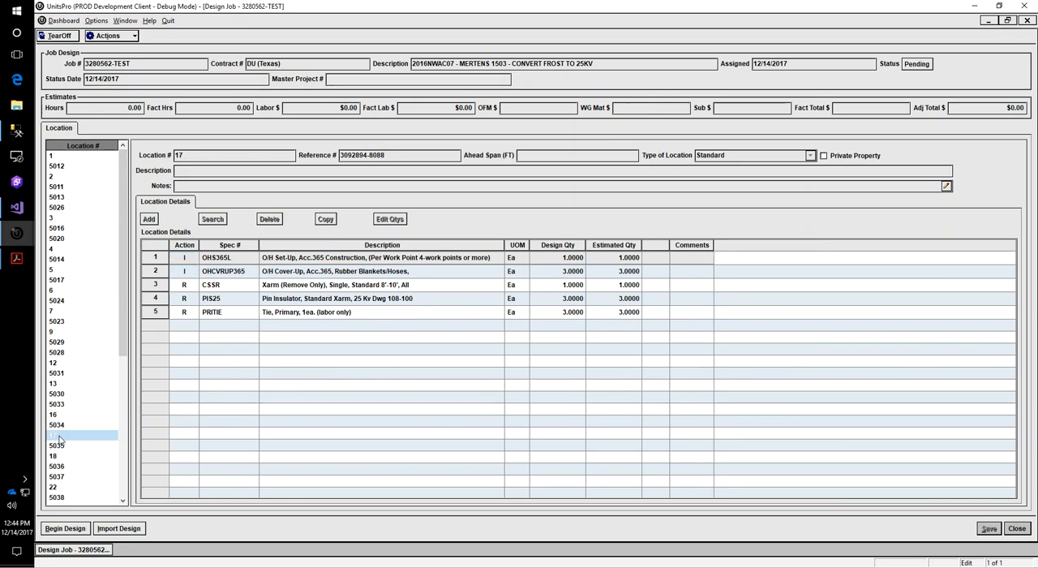
pyautogui.click(62, 459)
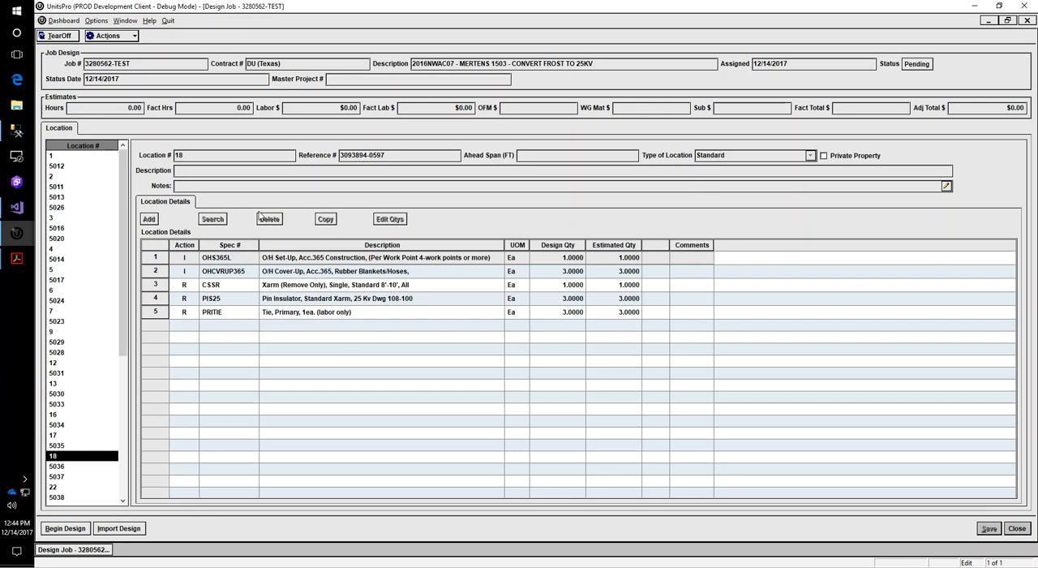
# Begin the design for the imported job so that its estimates are calculated
pyautogui.click(78, 532)
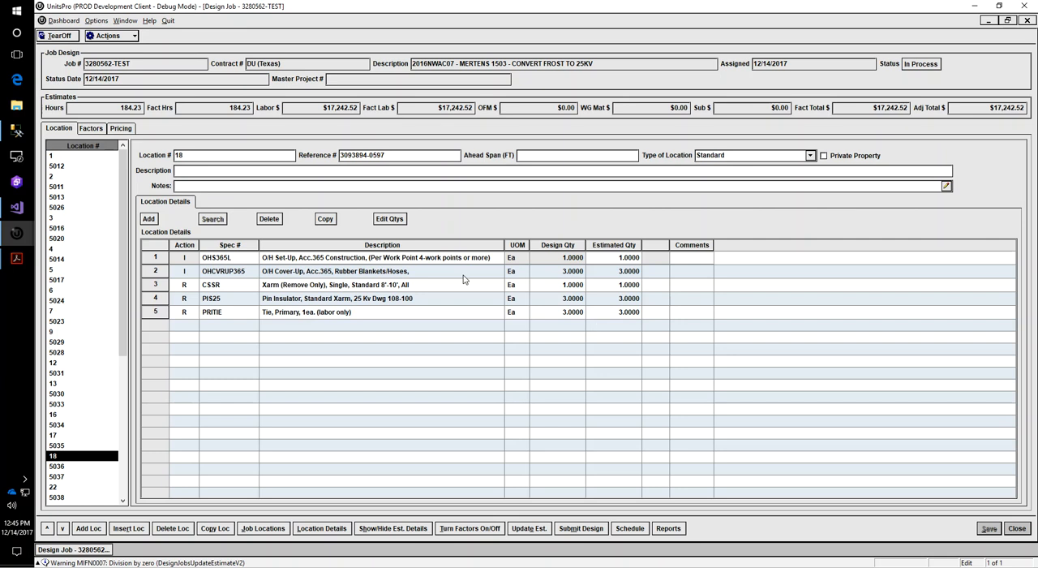
pyautogui.click(399, 313)
# Switch to the scanned 20171211161408993.pdf and examine its work point 1 install and remove units and handwritten as-built marks
pyautogui.moveTo(16, 265)
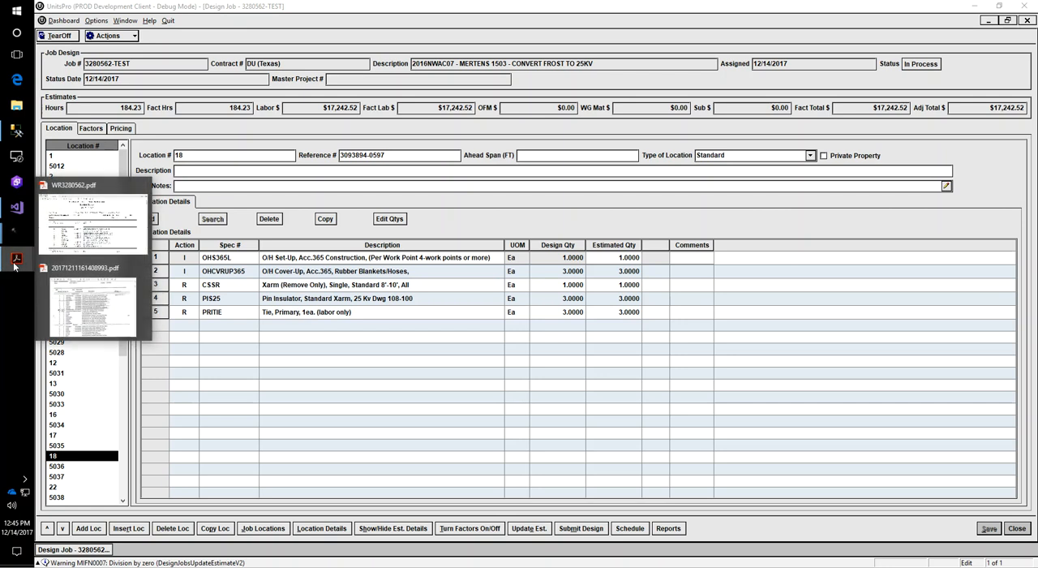
pyautogui.click(116, 316)
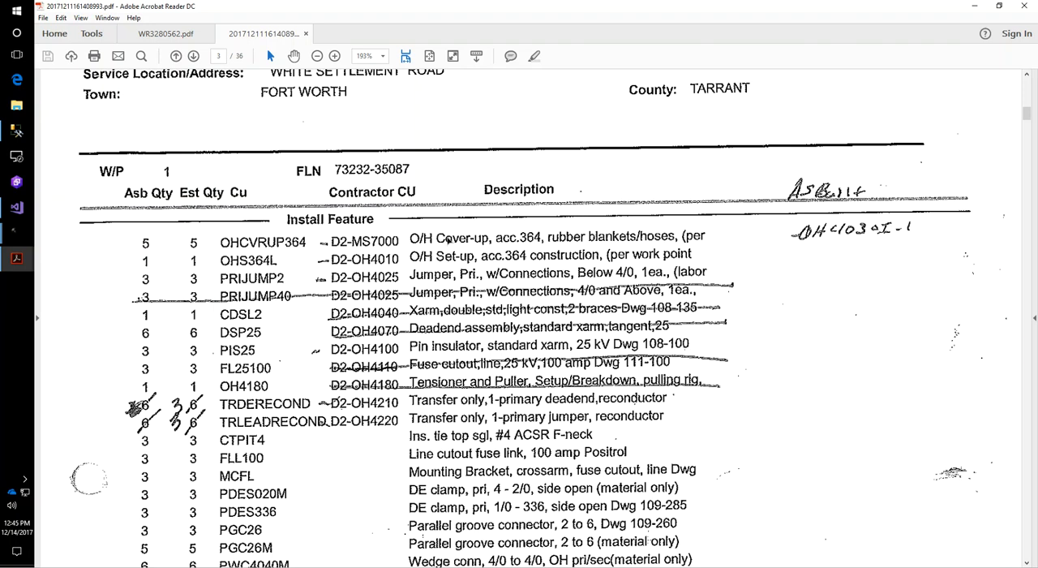
pyautogui.click(370, 242)
pyautogui.click(338, 242)
pyautogui.click(198, 237)
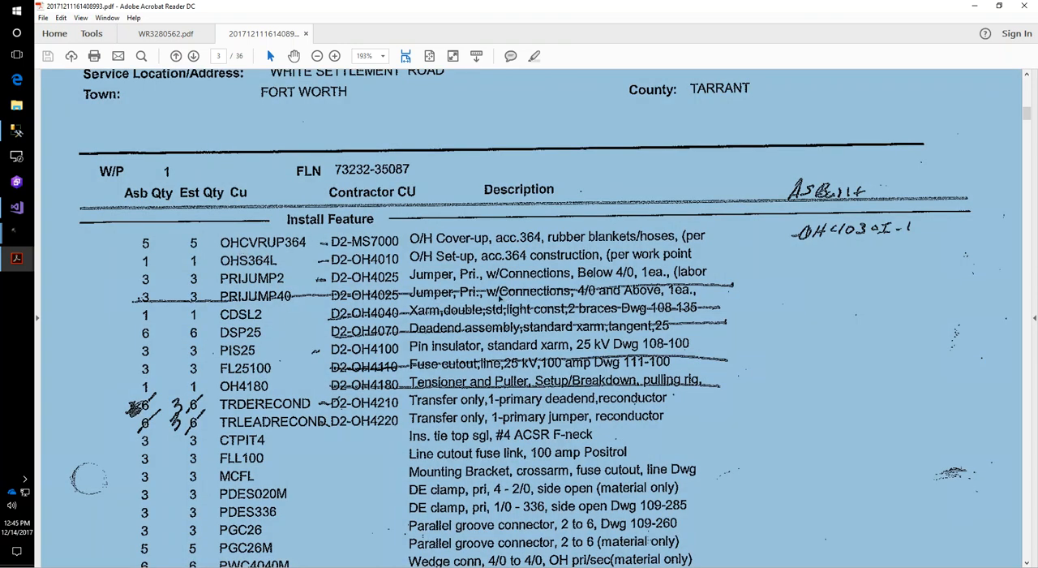
pyautogui.click(445, 285)
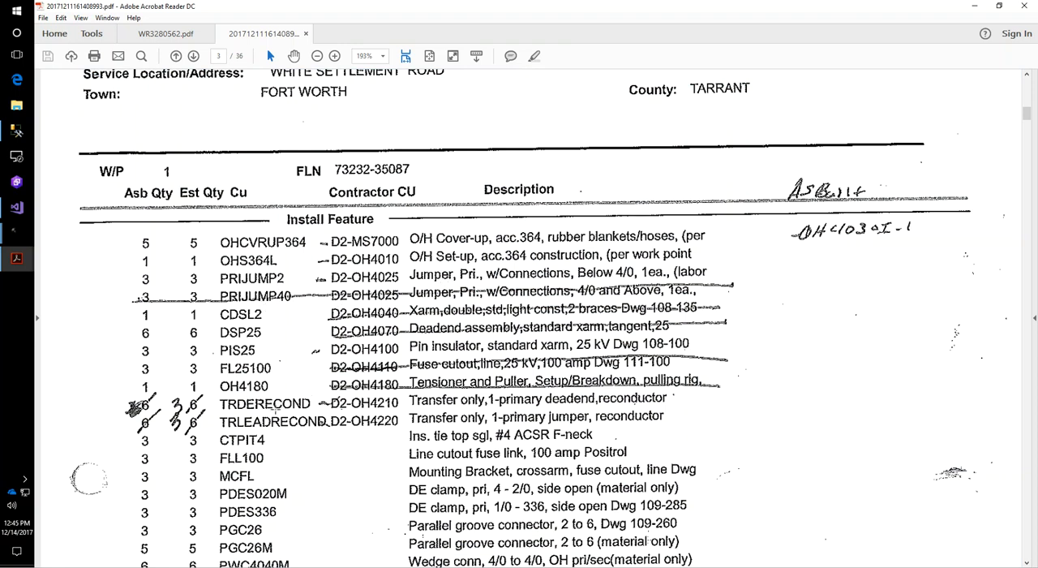
pyautogui.scroll(-1, 358, 481)
pyautogui.scroll(-3, 358, 480)
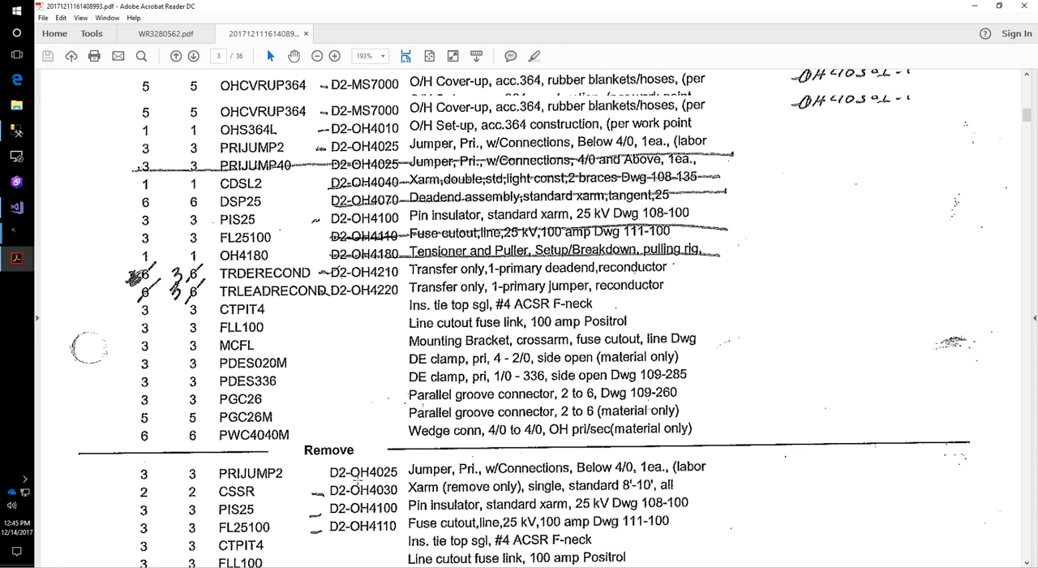
pyautogui.scroll(6, 358, 482)
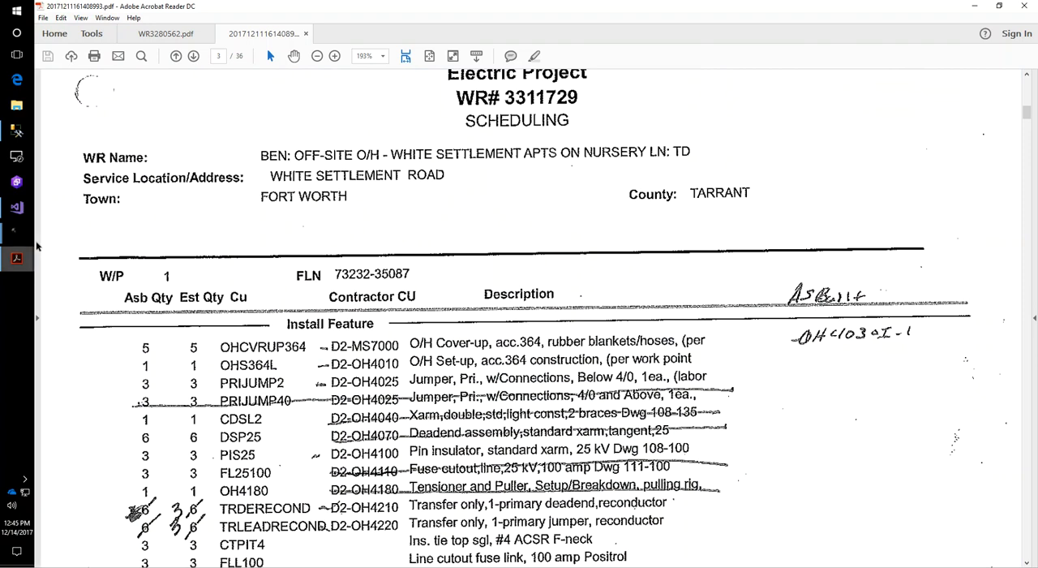
# Switch to the White Settlement Apts job in UnitsPro, review locations 2, 5000, 3 and 5002, and open its job locations list
pyautogui.moveTo(16, 234)
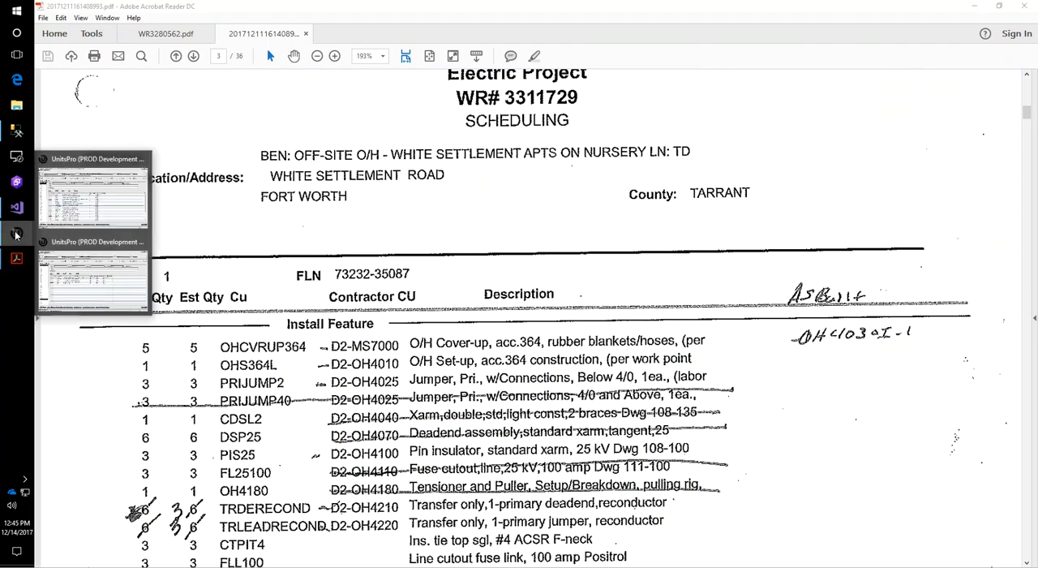
pyautogui.click(101, 292)
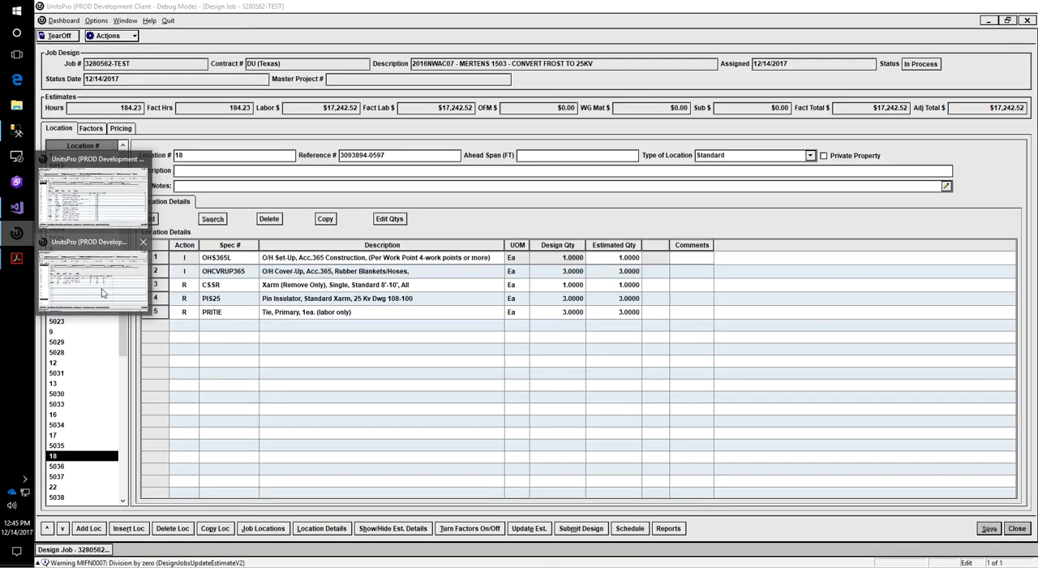
pyautogui.click(93, 209)
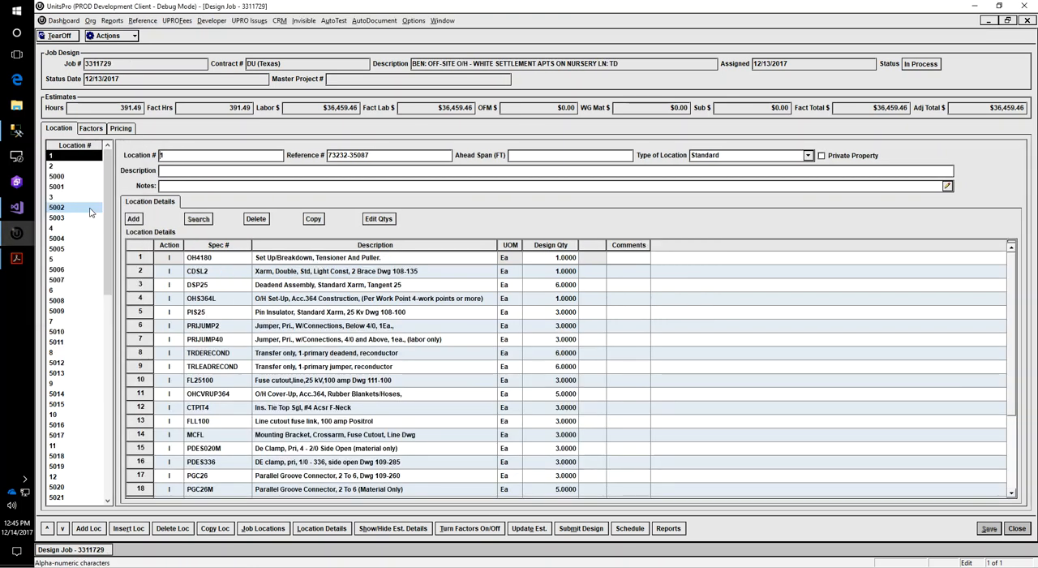
pyautogui.click(56, 167)
pyautogui.click(60, 177)
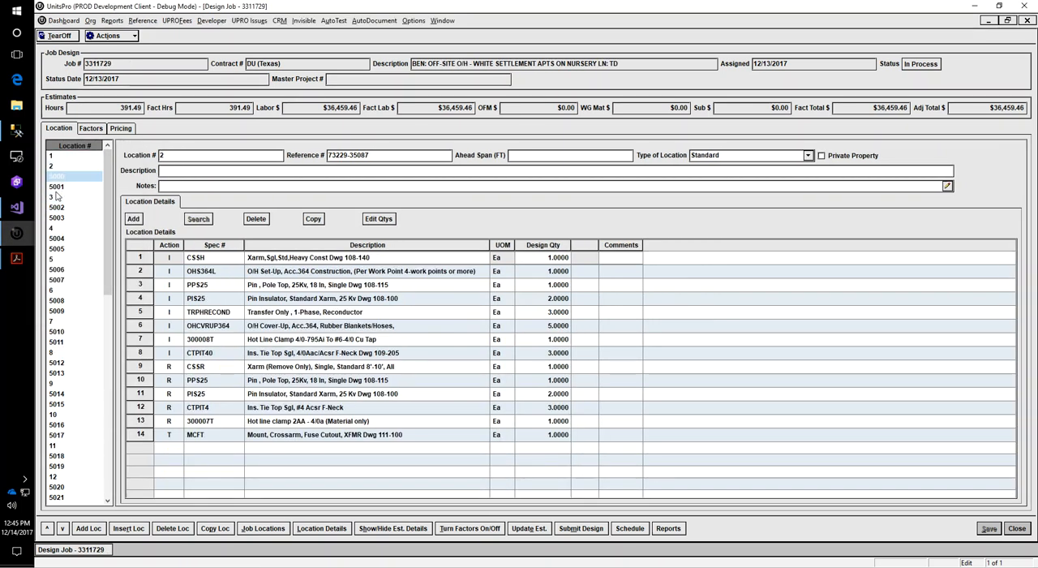
pyautogui.click(57, 197)
pyautogui.click(58, 208)
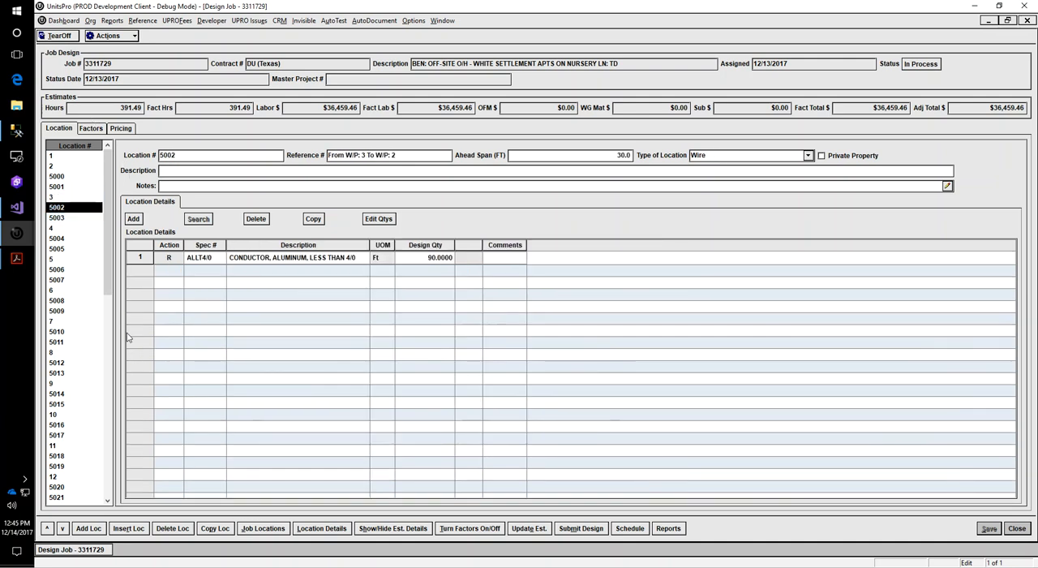
pyautogui.click(280, 529)
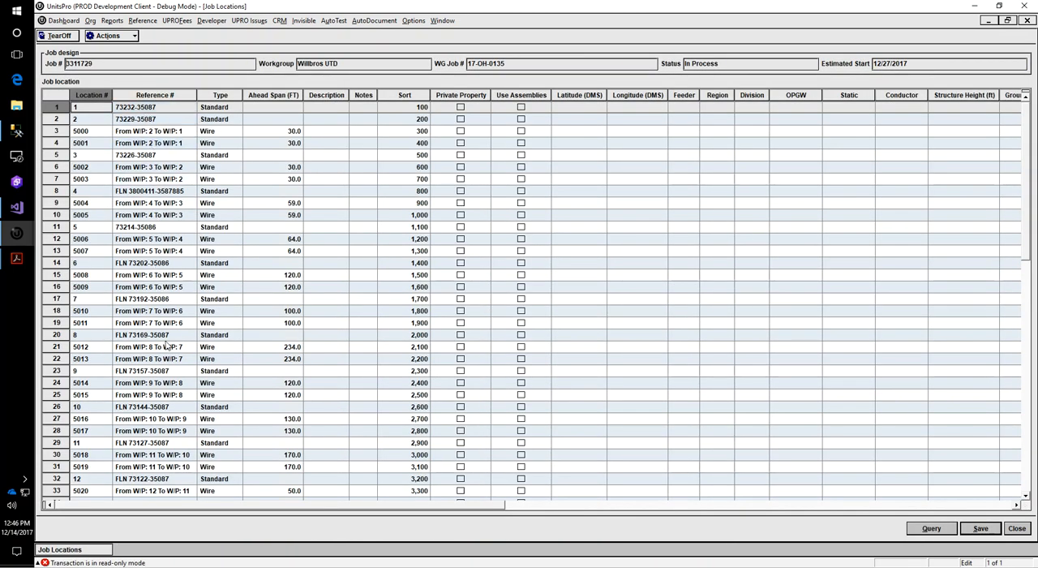
# Review the work point and wire span entries in the job locations list and close it
pyautogui.scroll(-16, 135, 360)
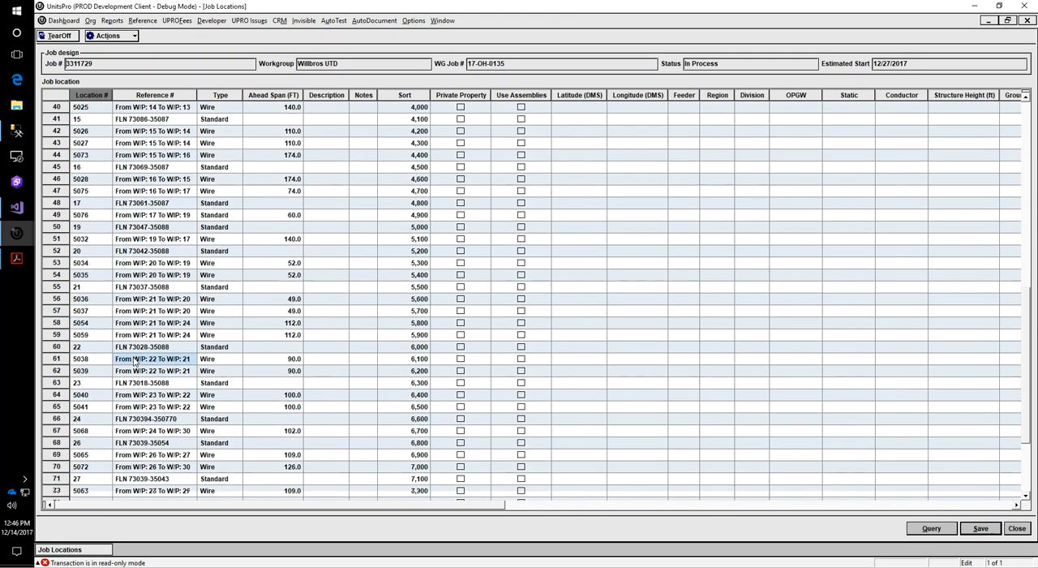
pyautogui.scroll(16, 134, 360)
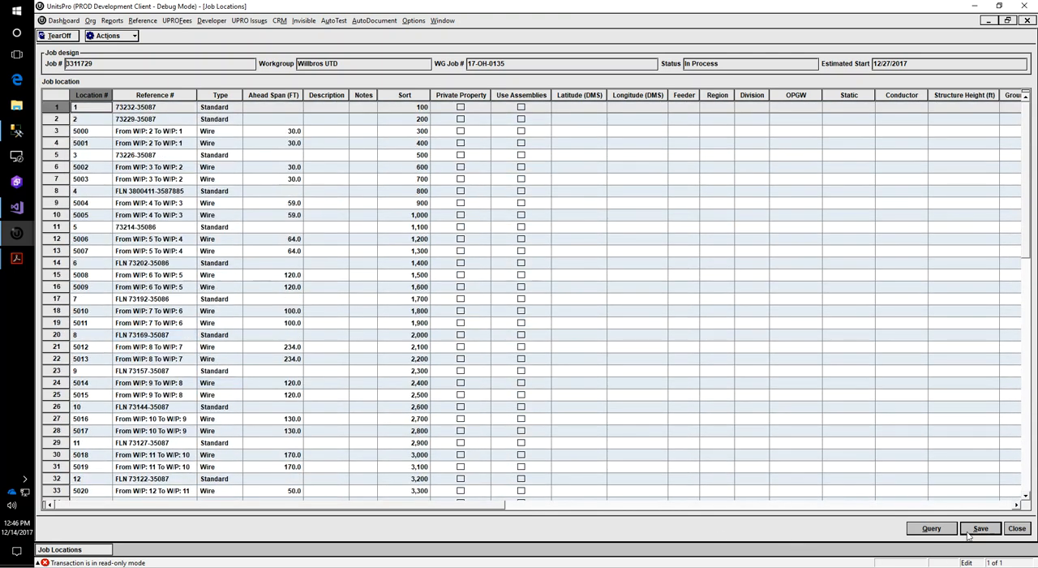
pyautogui.click(1020, 531)
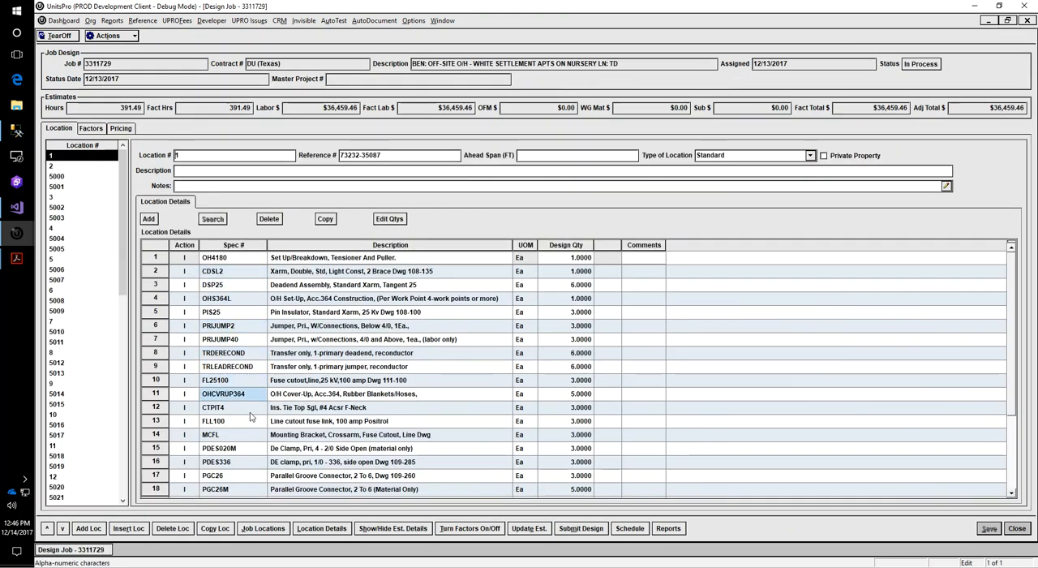
# Examine the install and remove units with their quantities across all locations in the location details list, then those of location 1 in the design
pyautogui.click(328, 529)
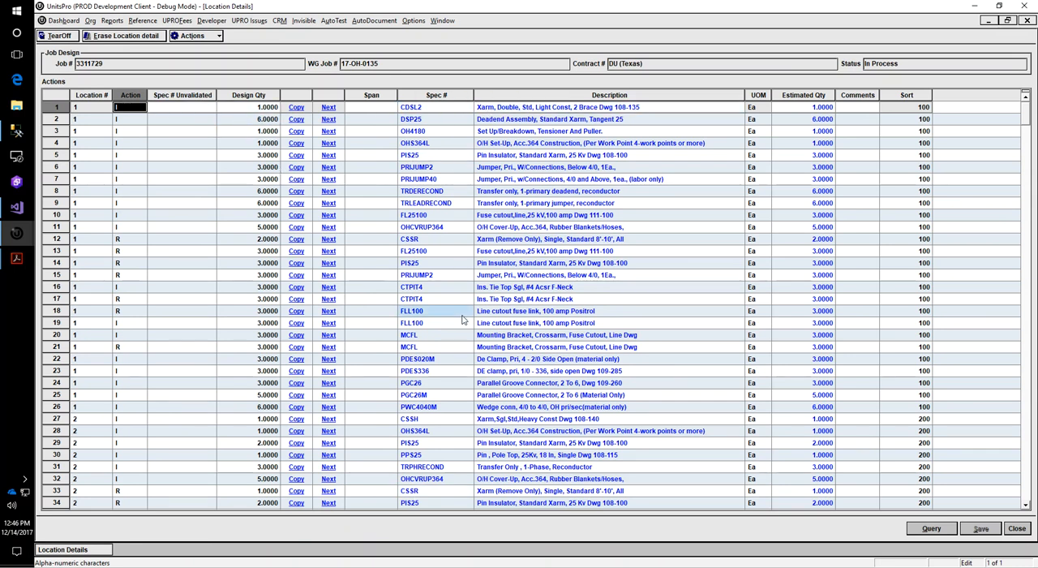
pyautogui.scroll(-5, 462, 320)
pyautogui.scroll(-6, 462, 320)
pyautogui.scroll(11, 462, 320)
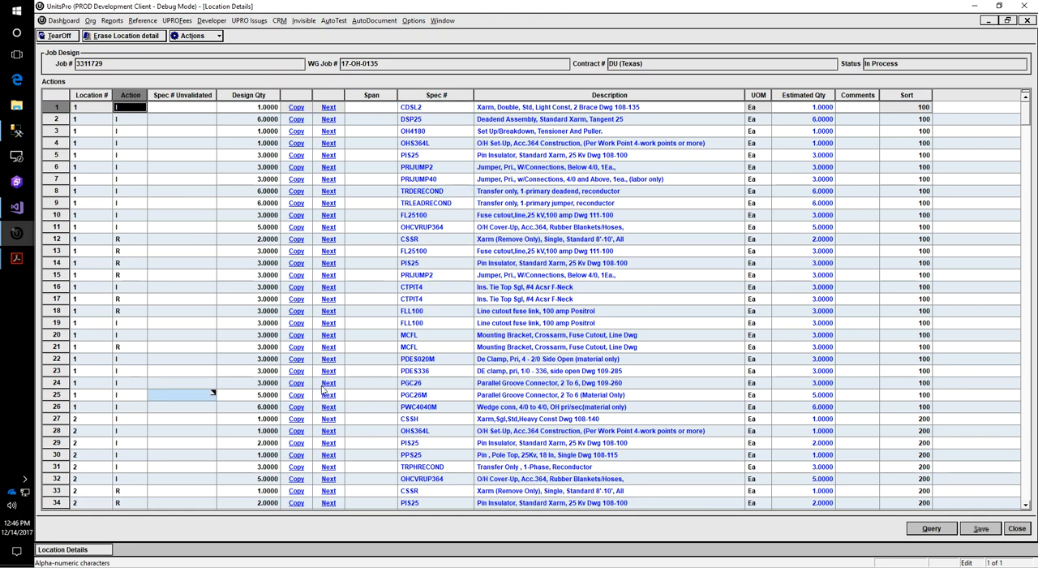
pyautogui.scroll(-9, 455, 247)
pyautogui.scroll(-13, 456, 247)
pyautogui.scroll(-8, 456, 247)
pyautogui.scroll(20, 456, 247)
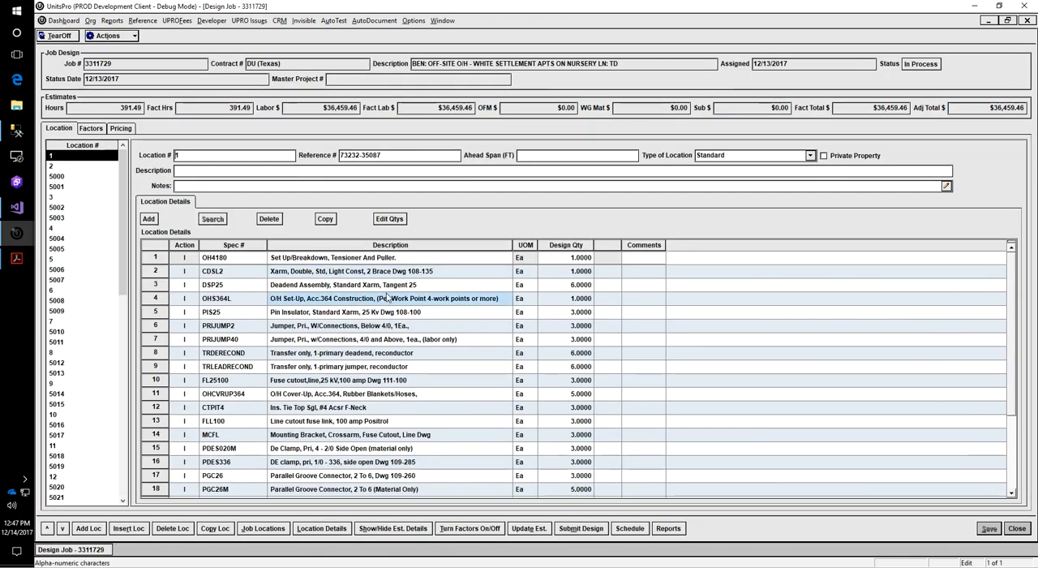
pyautogui.scroll(-3, 367, 276)
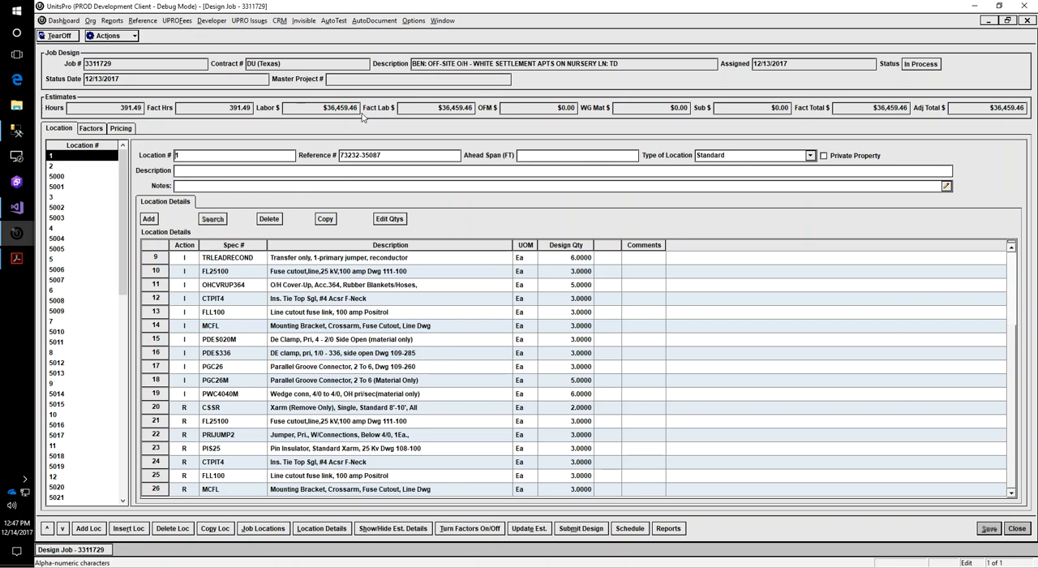
# Run the Oncor Distribution Take-off report for the job, review the units of locations 1 and 2, and close it
pyautogui.click(677, 530)
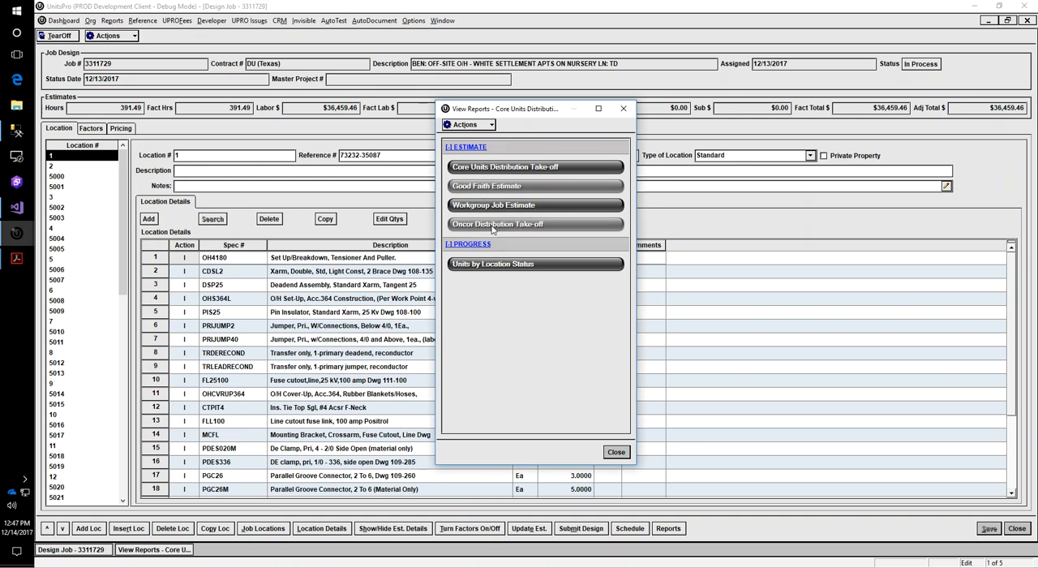
pyautogui.click(504, 224)
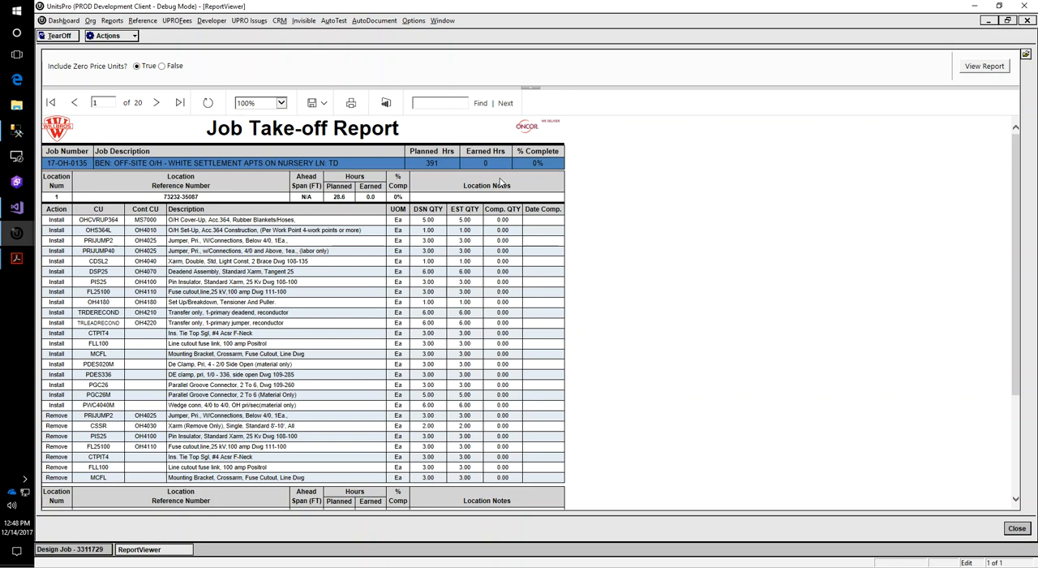
pyautogui.scroll(-3, 341, 276)
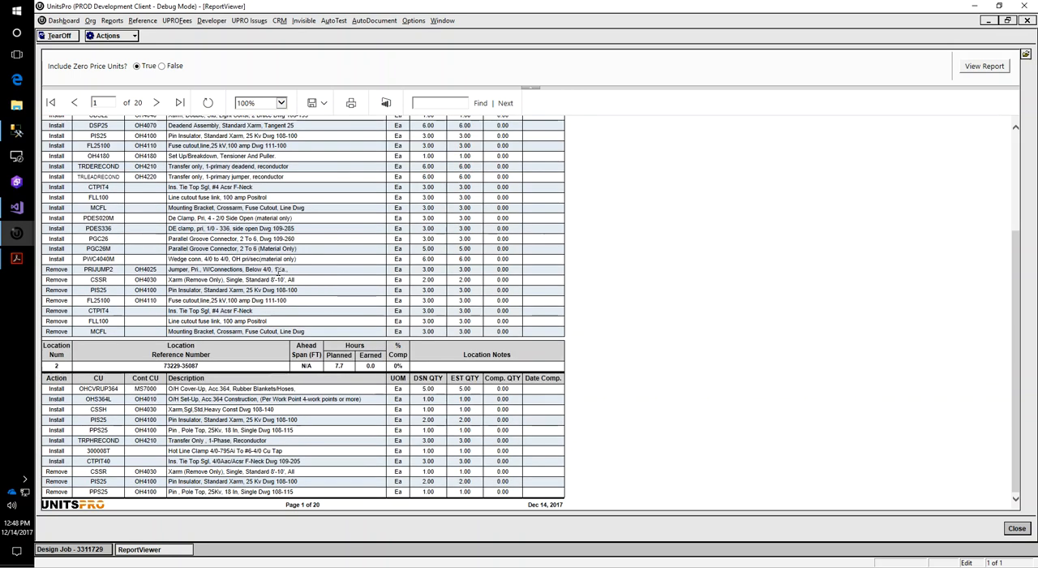
pyautogui.scroll(3, 280, 273)
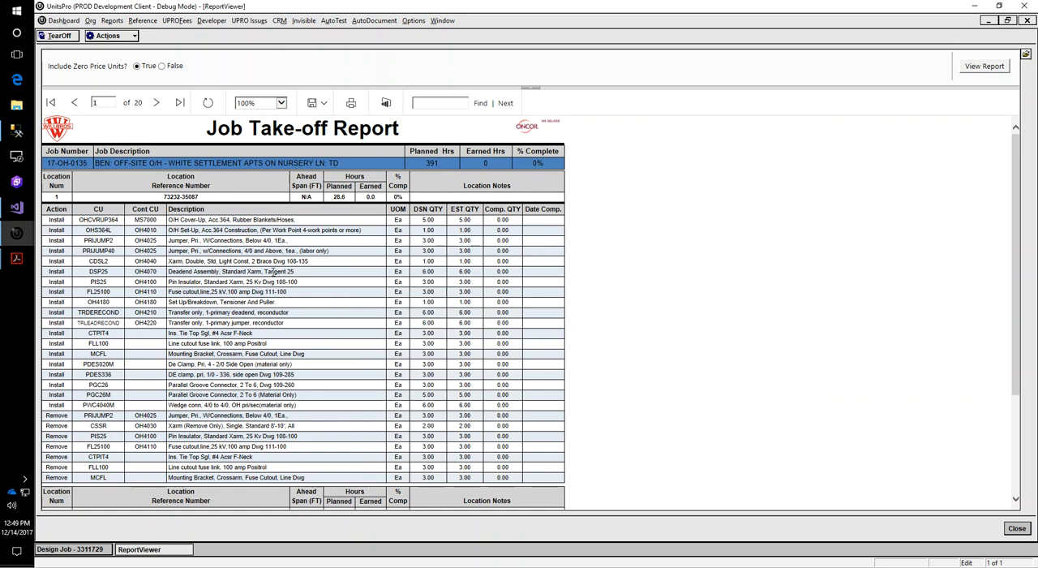
pyautogui.scroll(-3, 273, 271)
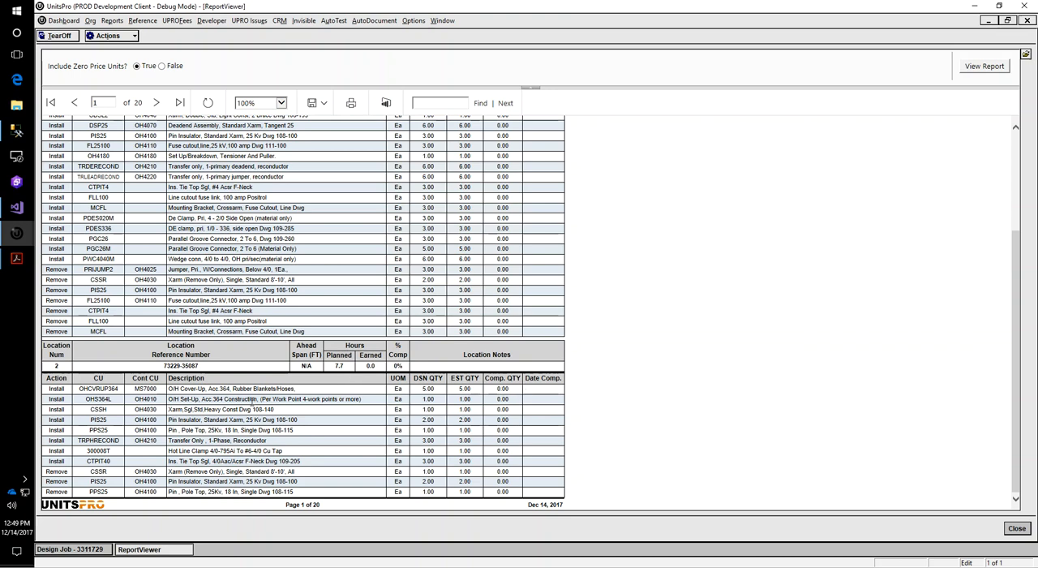
pyautogui.click(1018, 529)
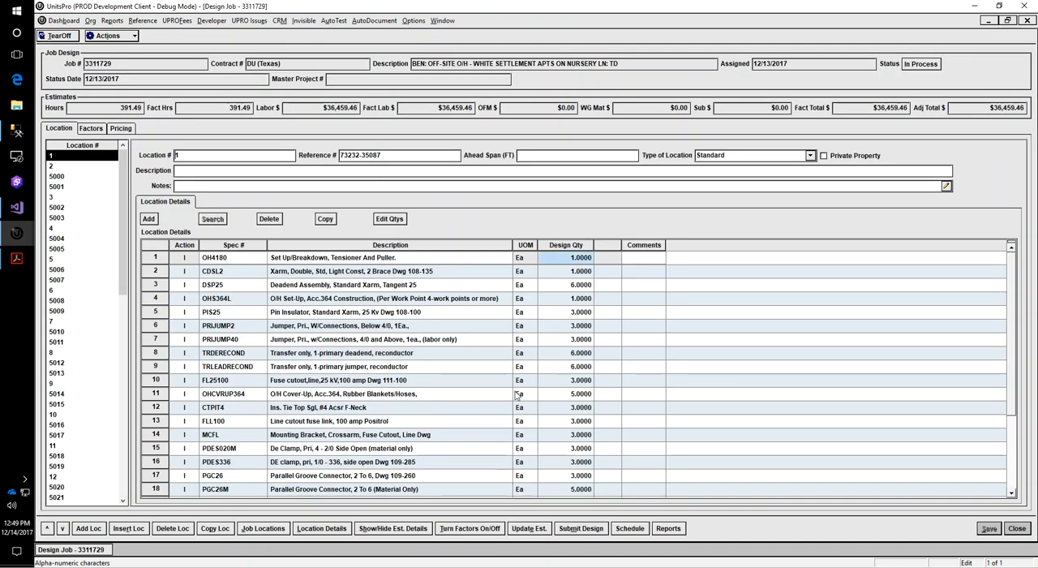
# Run the Good Faith Estimate report and review its install, remove and transfer units with the job totals
pyautogui.click(678, 532)
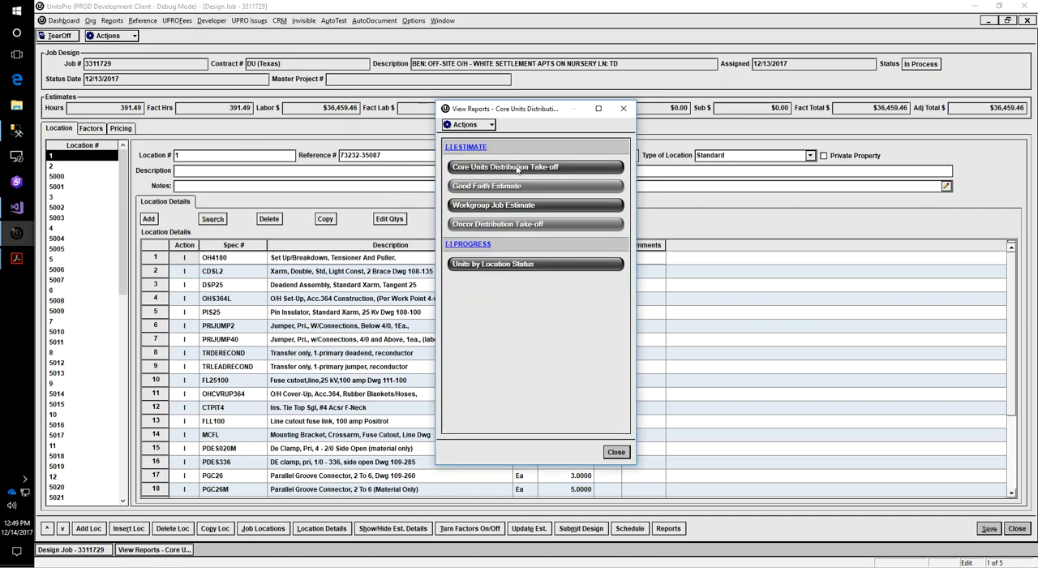
pyautogui.click(498, 186)
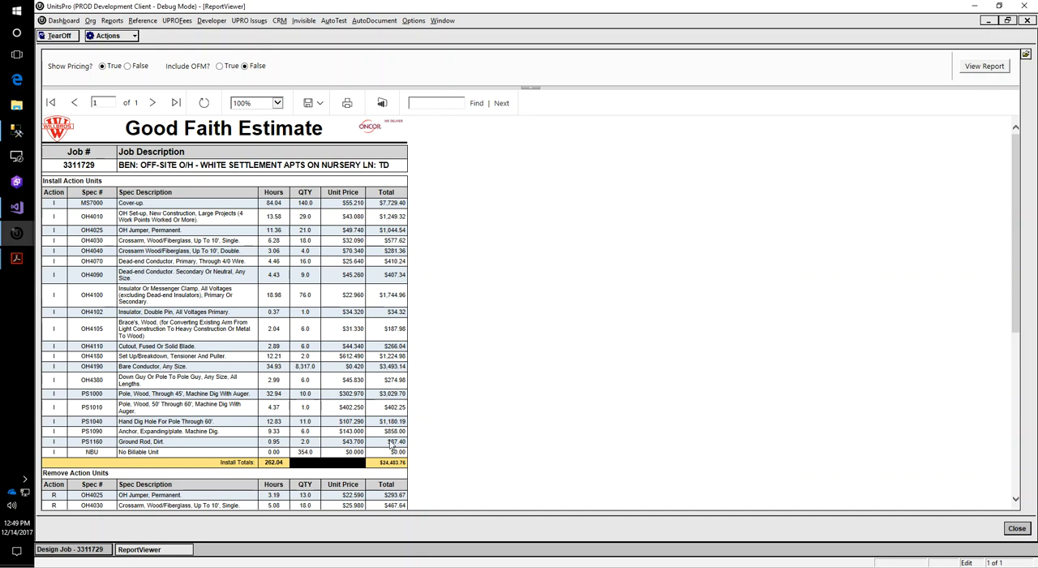
pyautogui.scroll(-8, 236, 306)
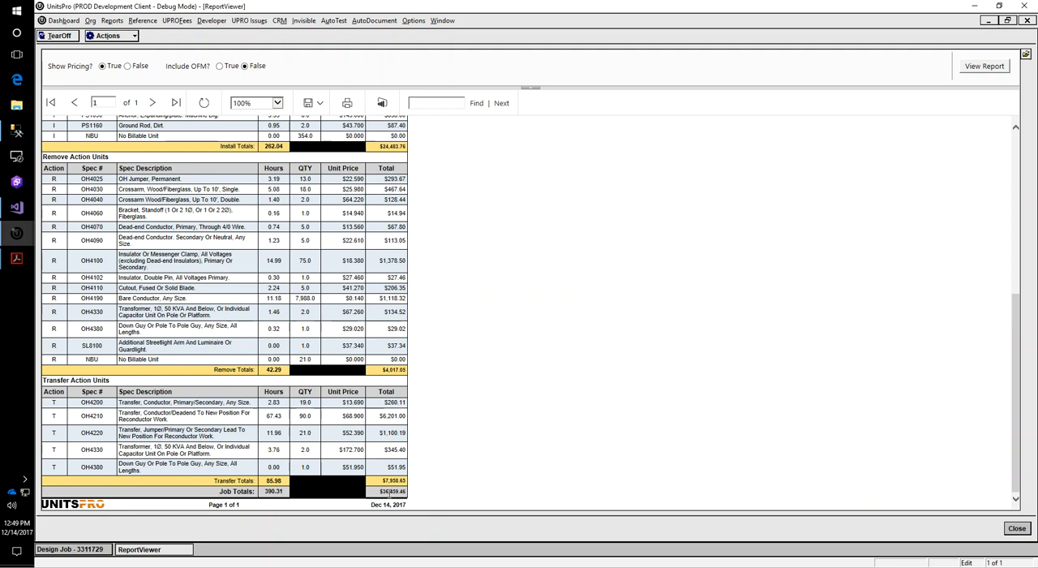
pyautogui.scroll(5, 345, 365)
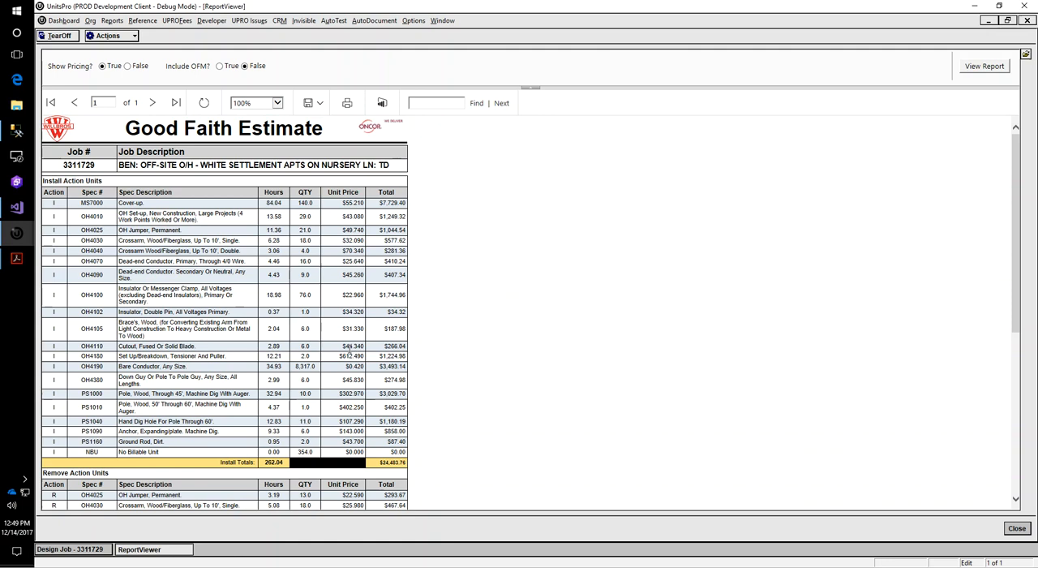
pyautogui.scroll(-5, 349, 357)
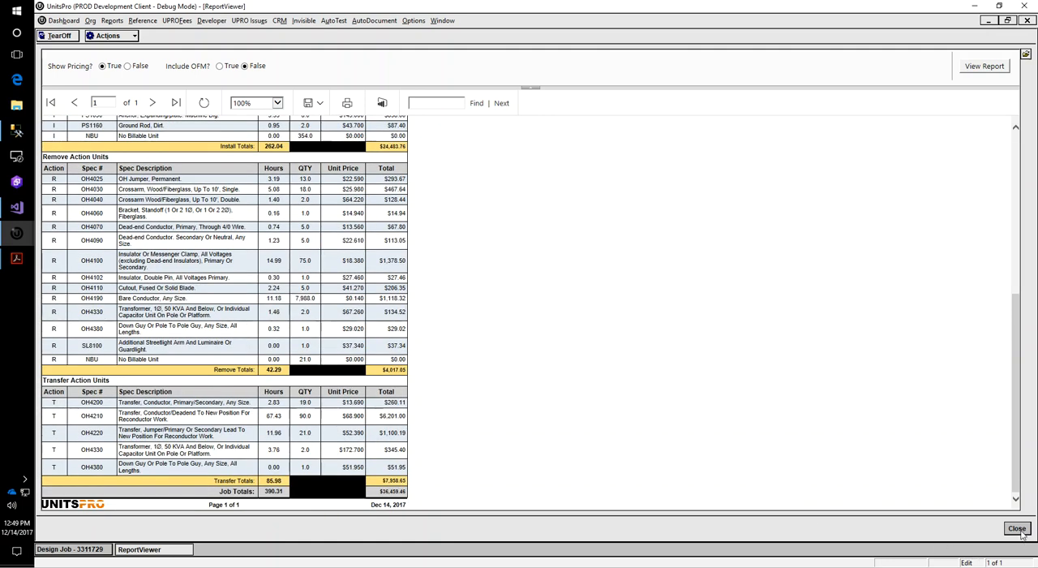